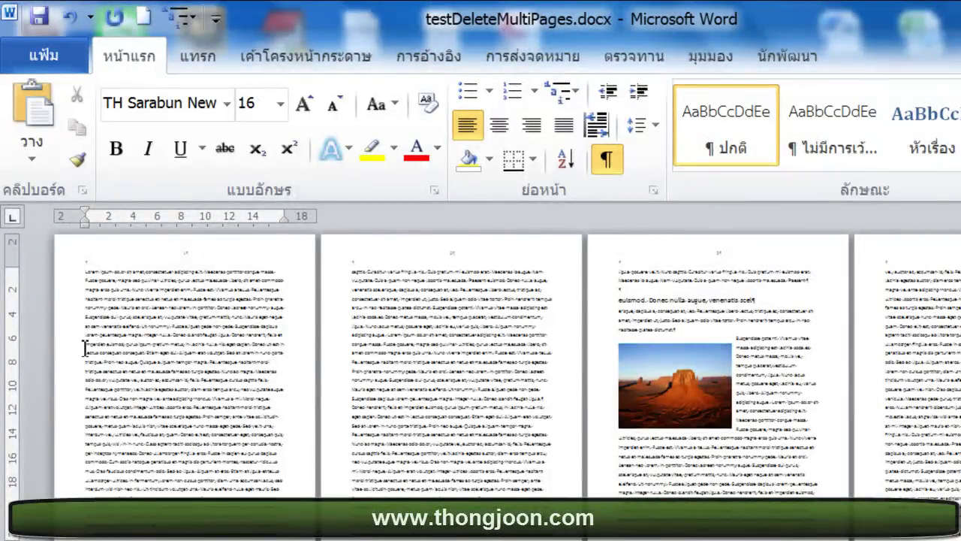
Select and cut the lower part of page 1's text, then undo the cut
drag(86, 343, 150, 502)
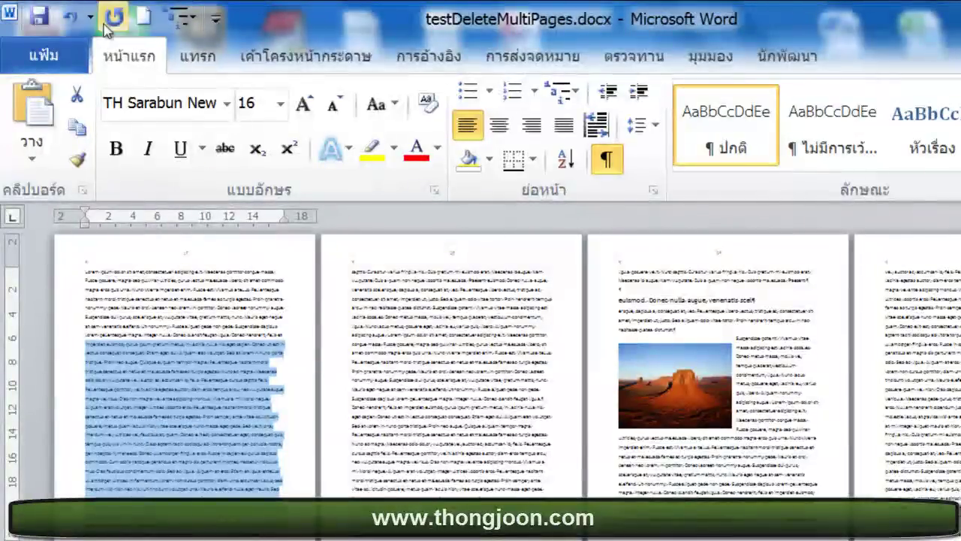
click(78, 101)
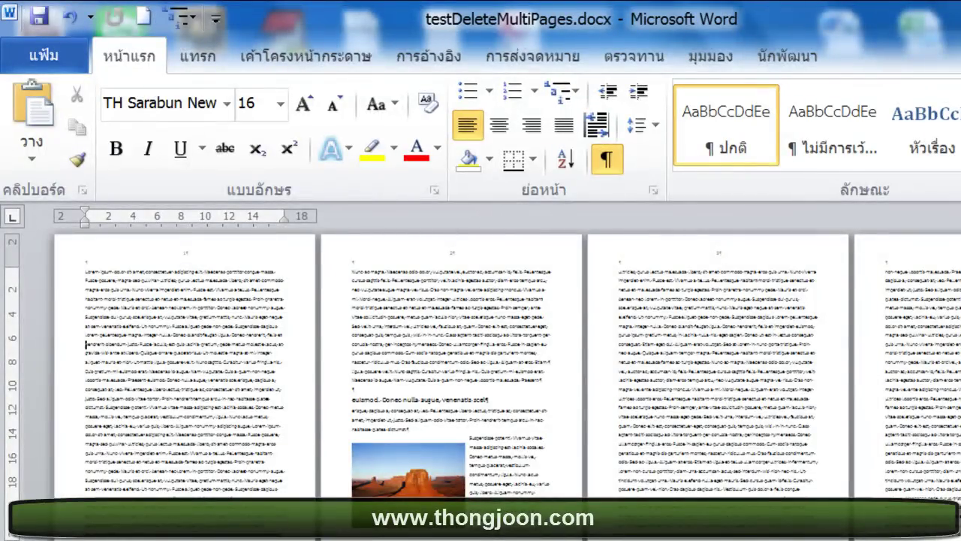
click(72, 22)
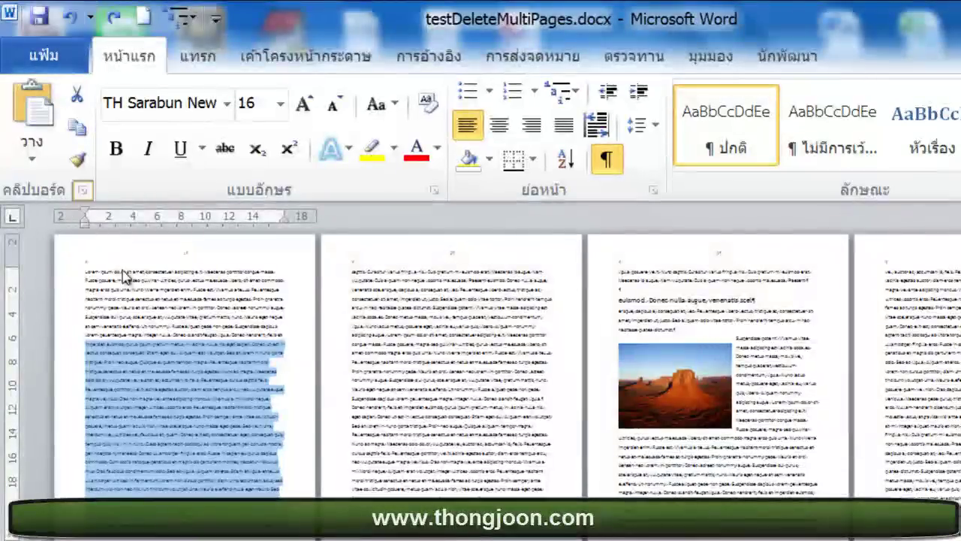
click(214, 431)
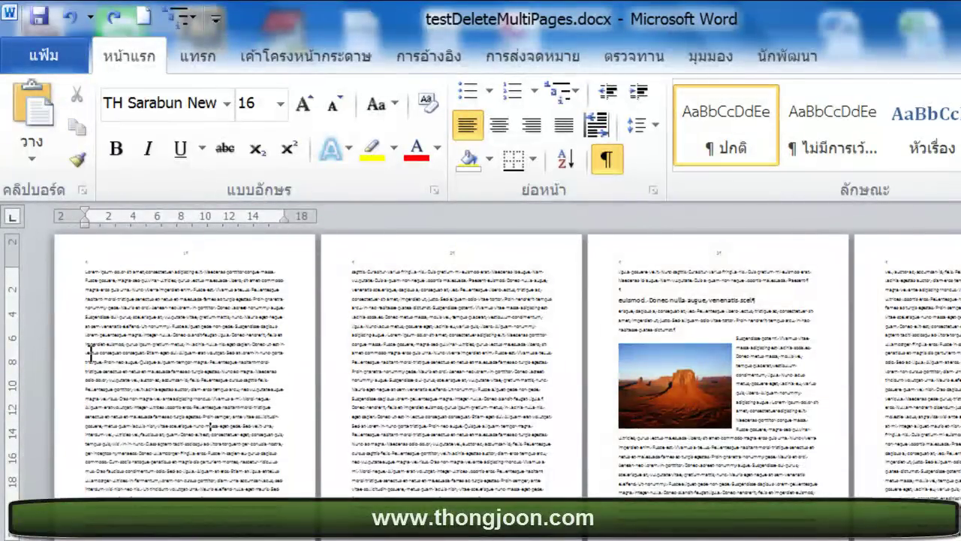
Select and cut the text spanning pages 2 to 4, then restore it with undo
drag(353, 274, 923, 518)
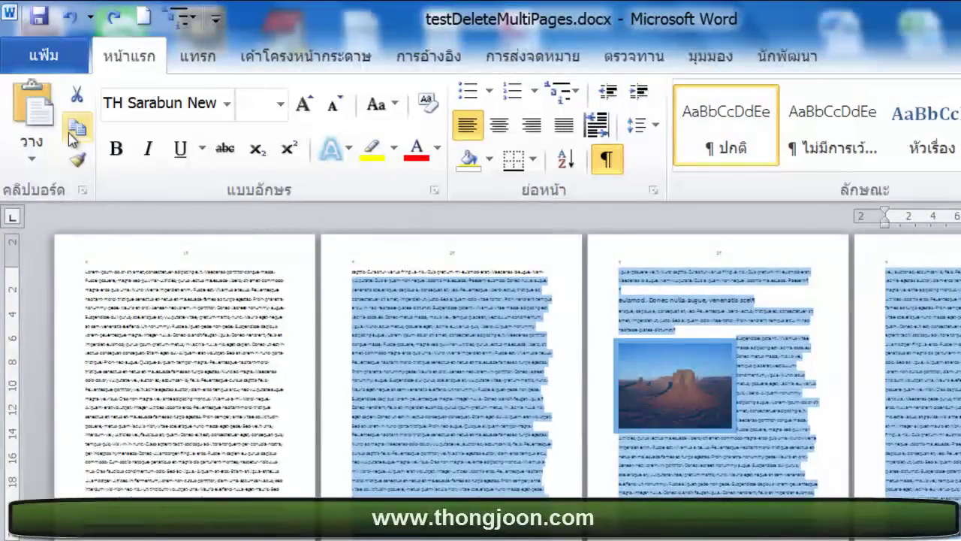
click(79, 98)
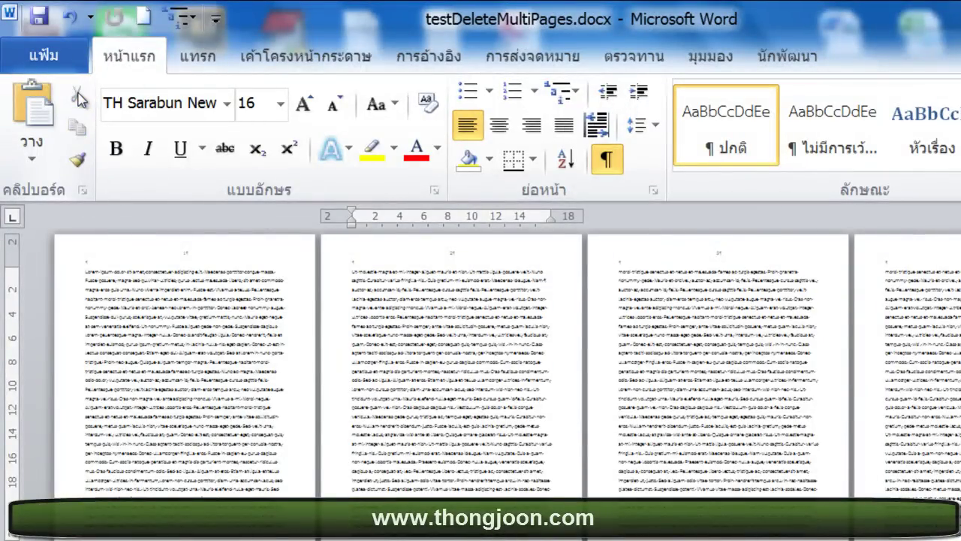
click(70, 20)
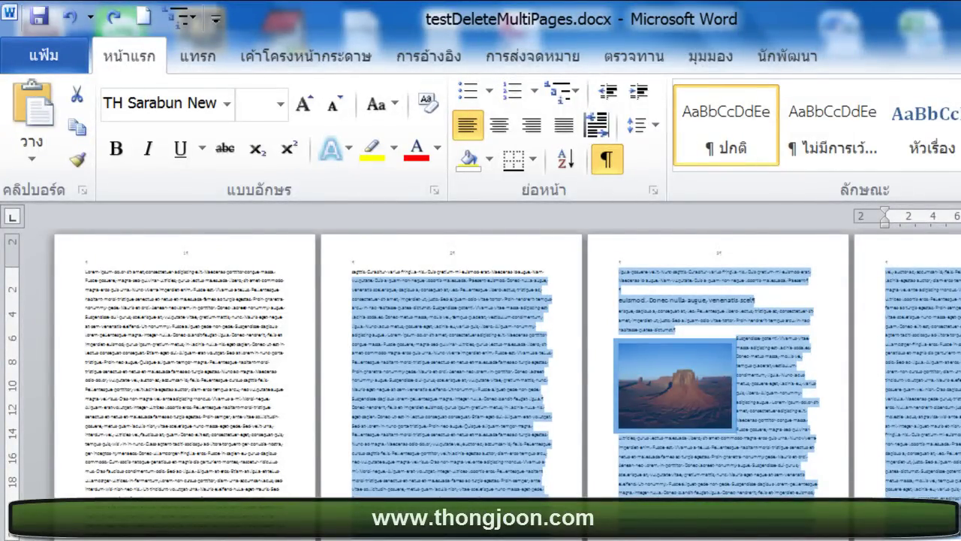
key(Left)
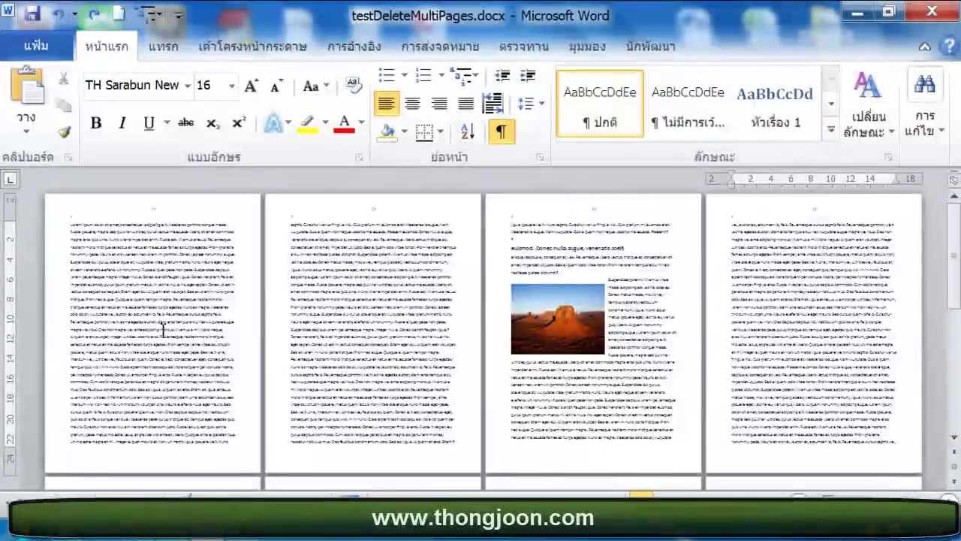
Scroll through the document and place the insertion point on page 3
scroll(166, 323, down, 2)
scroll(164, 328, down, 5)
scroll(163, 334, down, 5)
scroll(163, 342, down, 5)
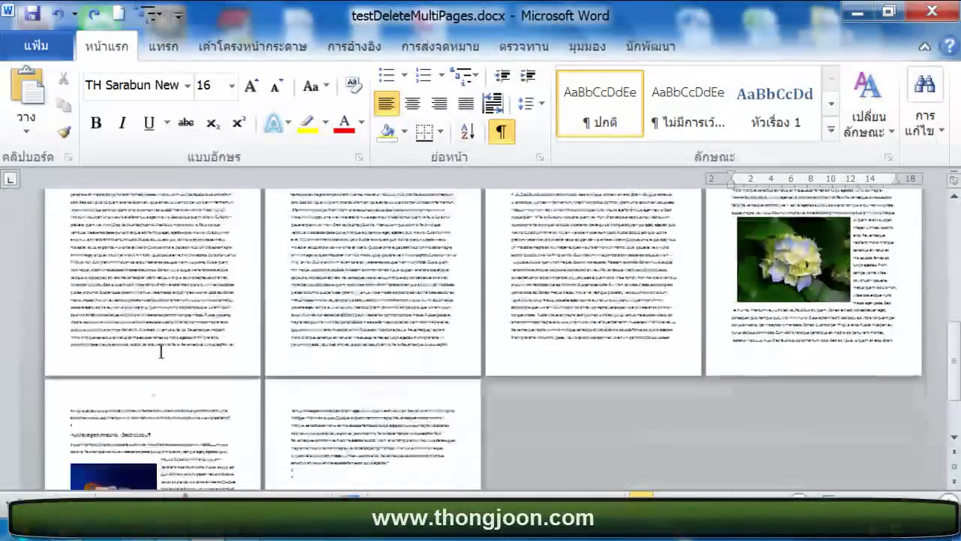
scroll(150, 361, down, 5)
scroll(331, 427, up, 3)
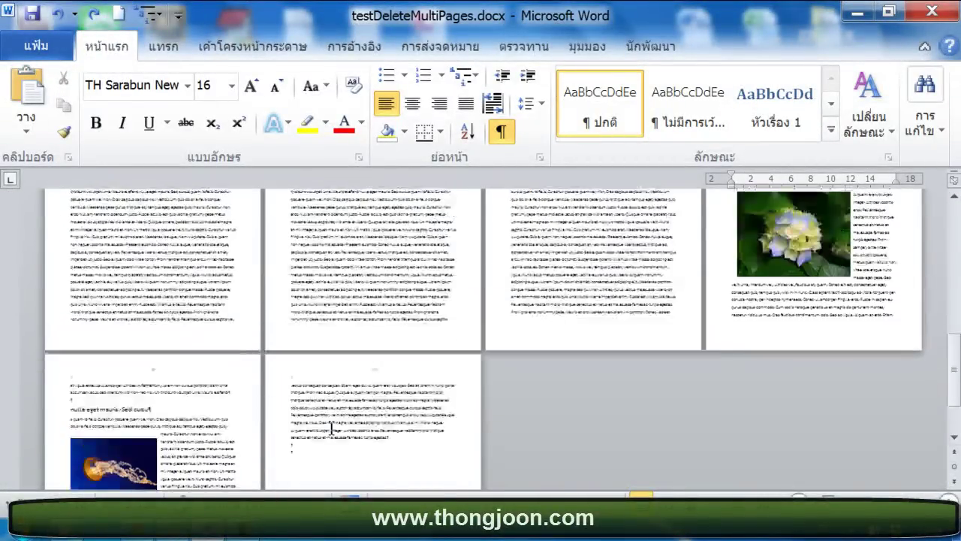
scroll(331, 428, up, 5)
scroll(331, 427, up, 5)
scroll(330, 426, up, 3)
scroll(331, 427, up, 1)
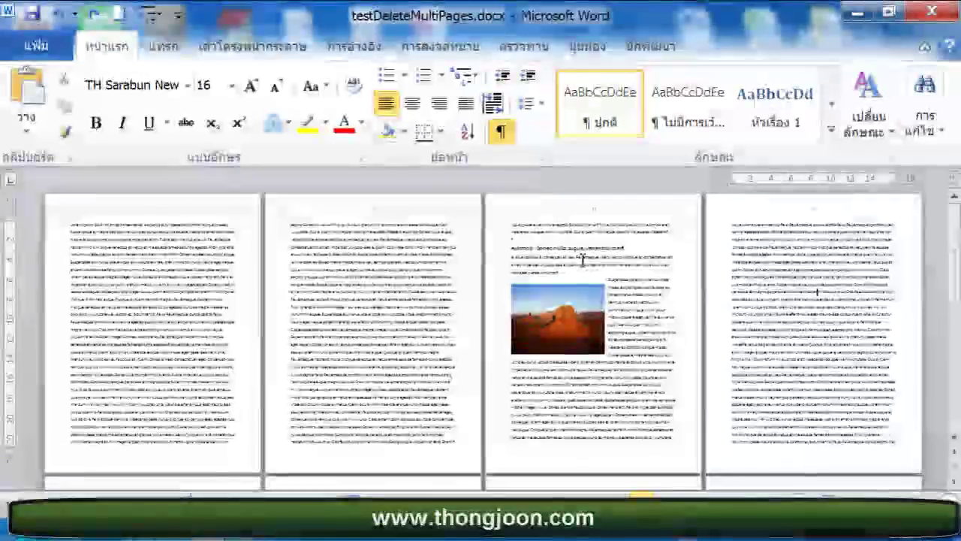
click(584, 254)
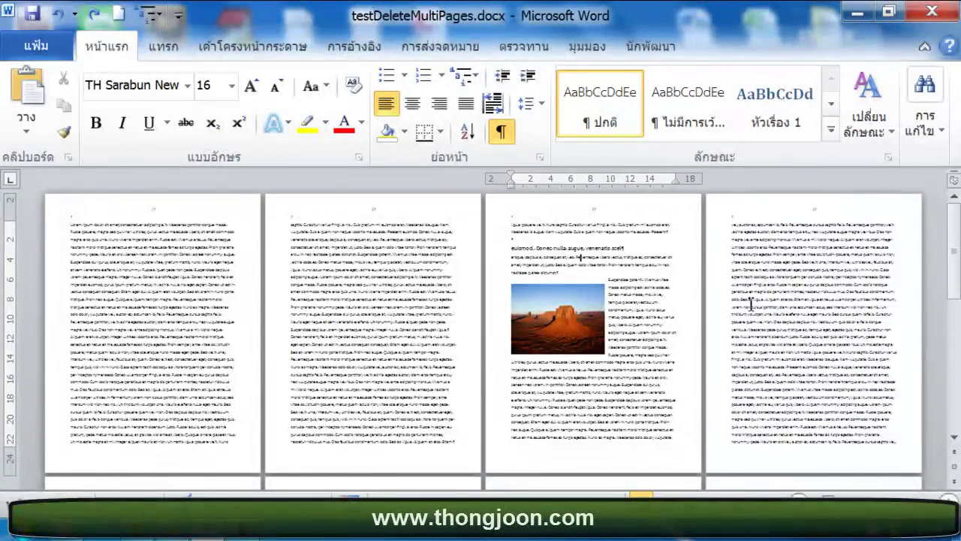
Scroll down and back up, placing the insertion point on page 1 again
scroll(750, 307, down, 2)
scroll(748, 314, down, 3)
scroll(691, 354, down, 2)
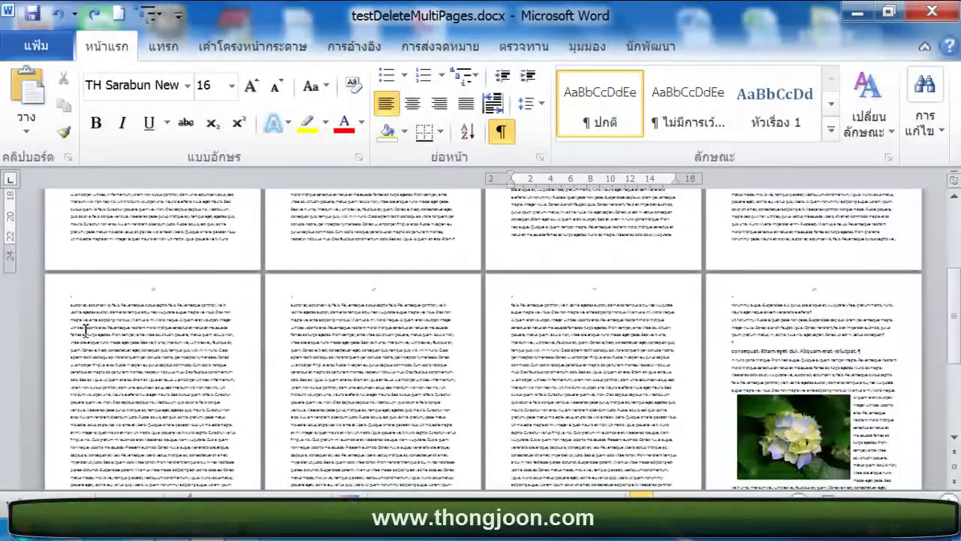
scroll(427, 323, down, 4)
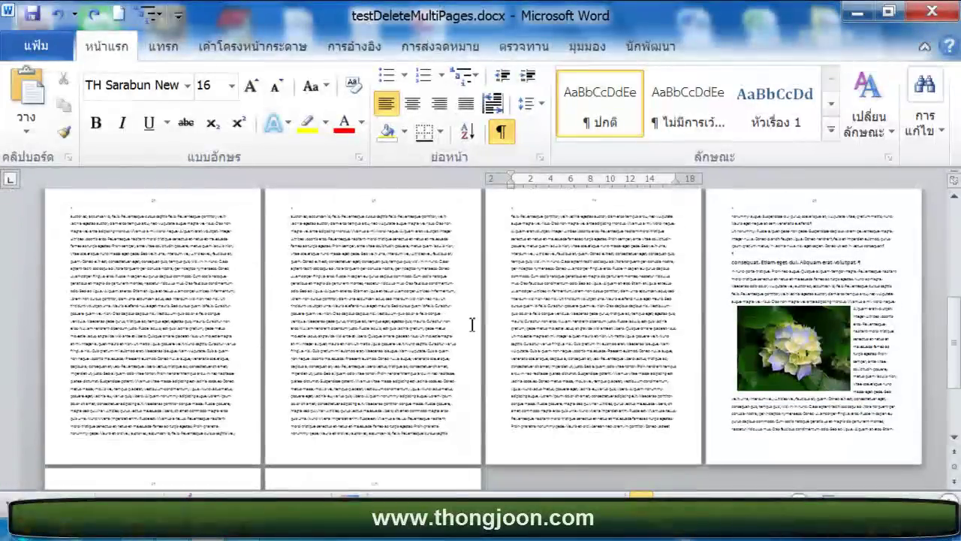
scroll(876, 356, down, 3)
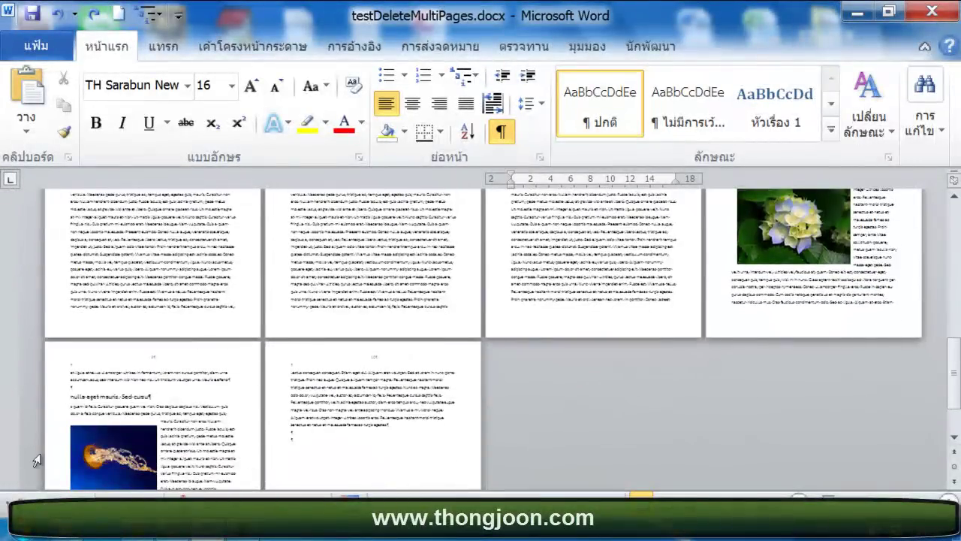
scroll(124, 456, up, 4)
scroll(124, 455, up, 3)
scroll(124, 456, up, 5)
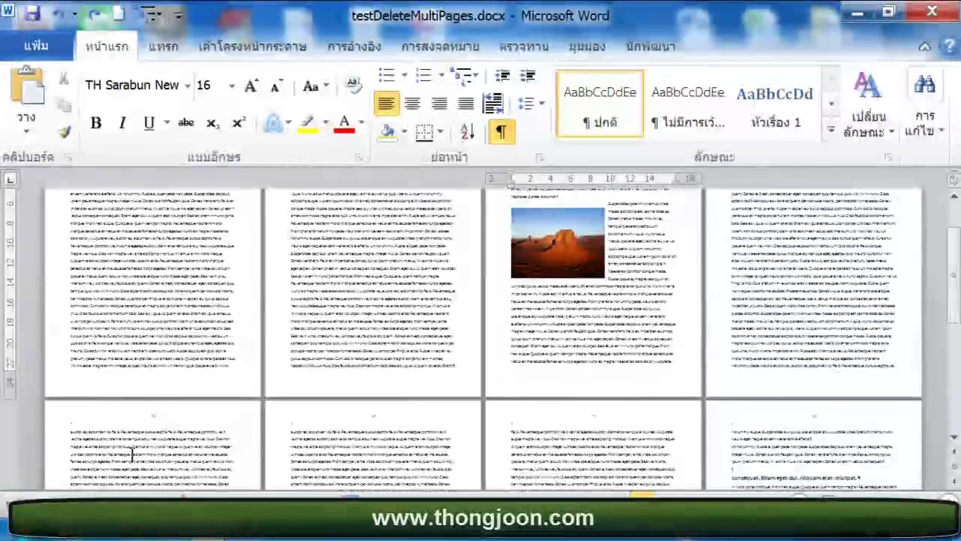
scroll(132, 452, up, 3)
click(197, 283)
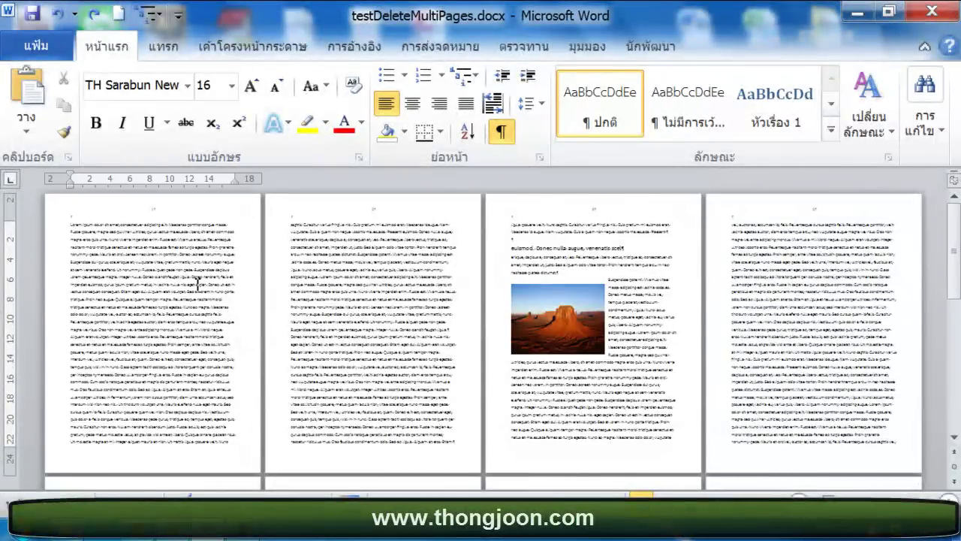
Jump to the start of page 3 with Ctrl+G Go To and close the dialog
key(ctrl+g)
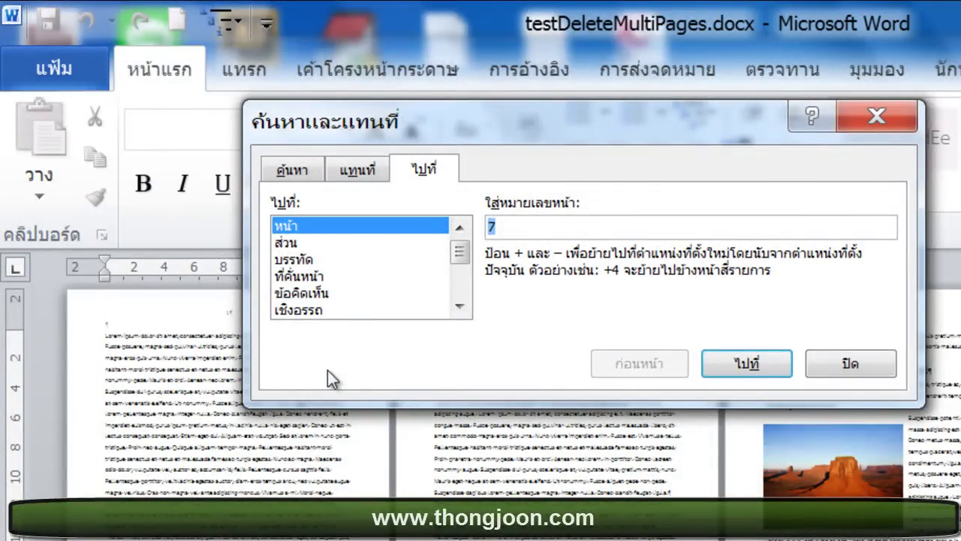
text(3)
key(Return)
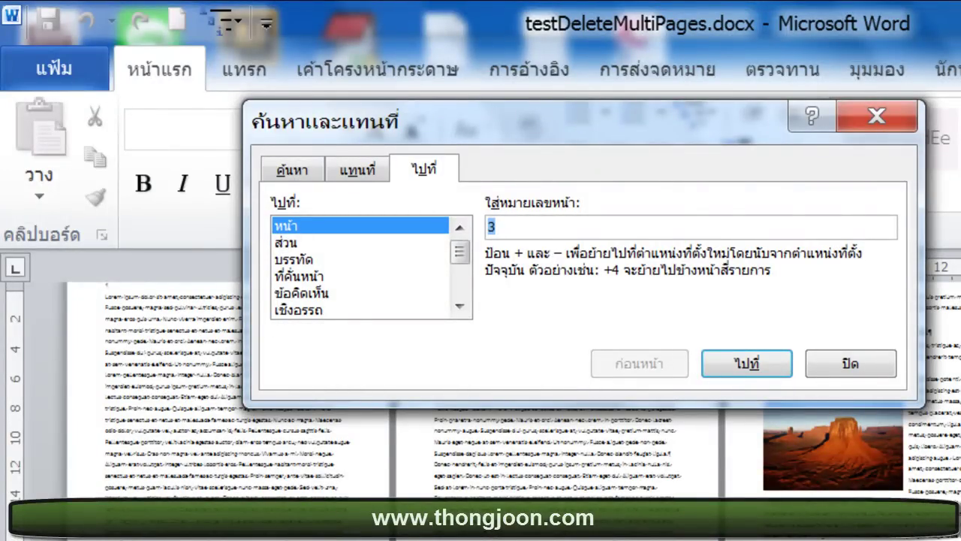
click(867, 364)
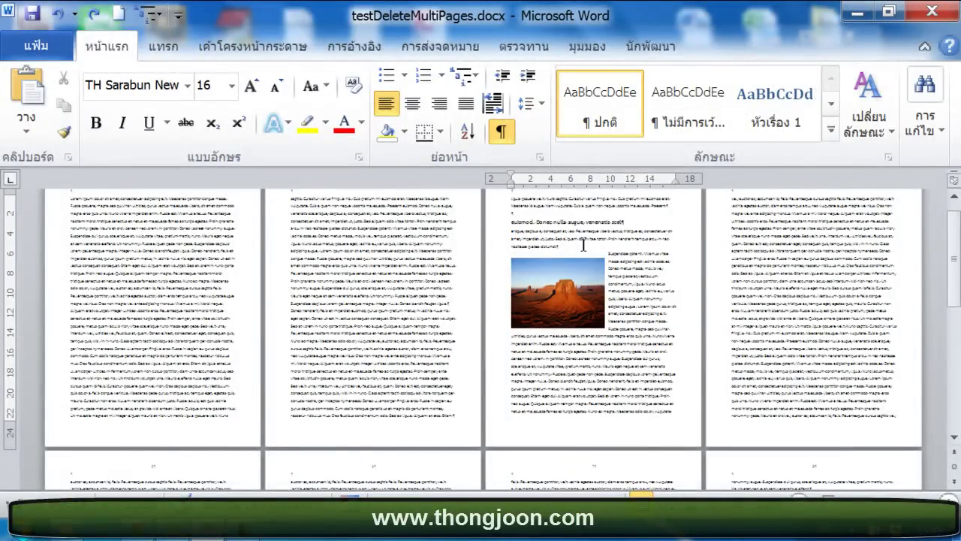
Extend the selection from page 3 to page 7 using Go To with Shift held
key(ctrl+g)
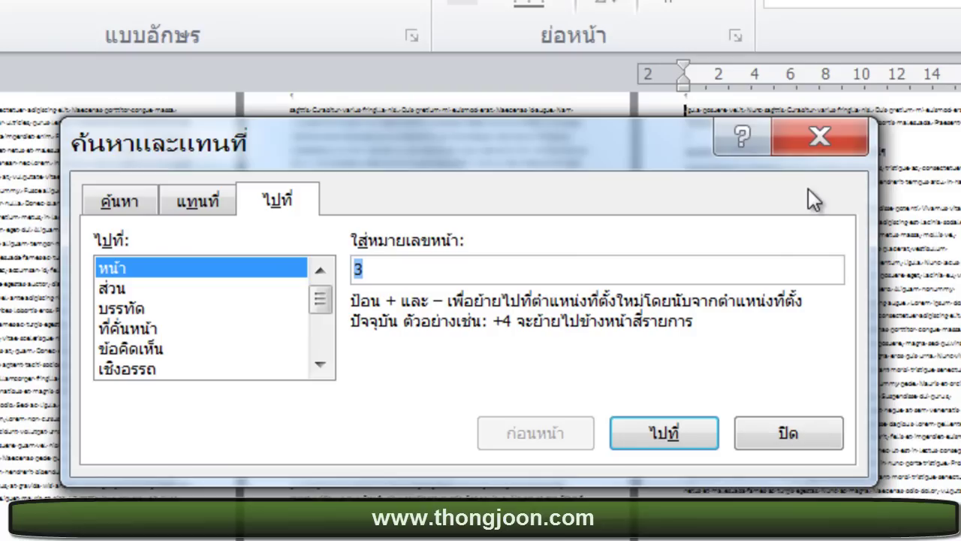
text(7)
click(671, 432)
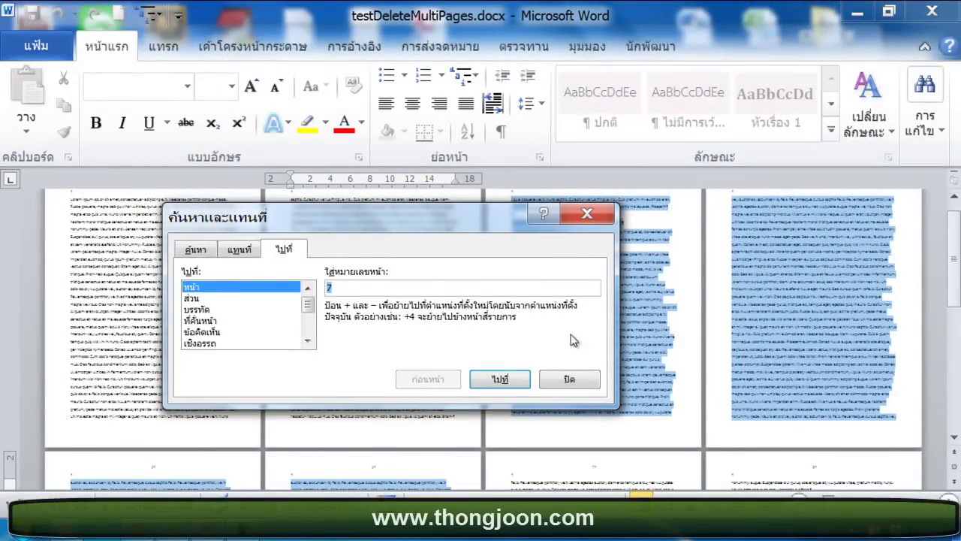
click(569, 379)
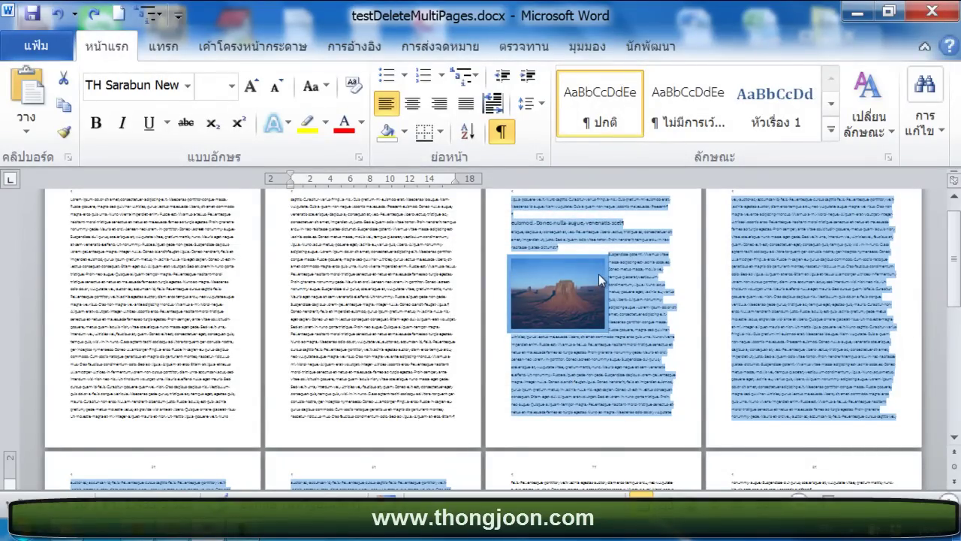
scroll(767, 294, down, 3)
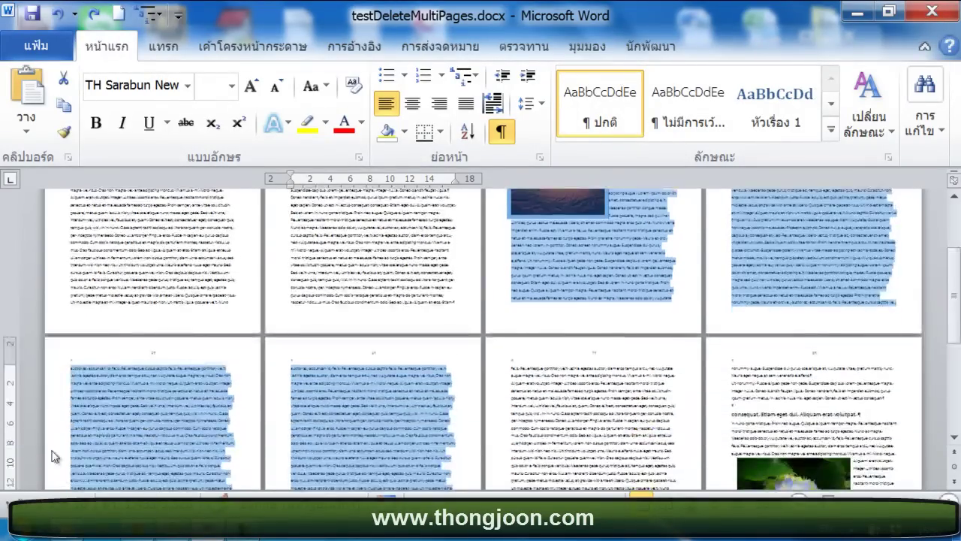
scroll(288, 414, down, 3)
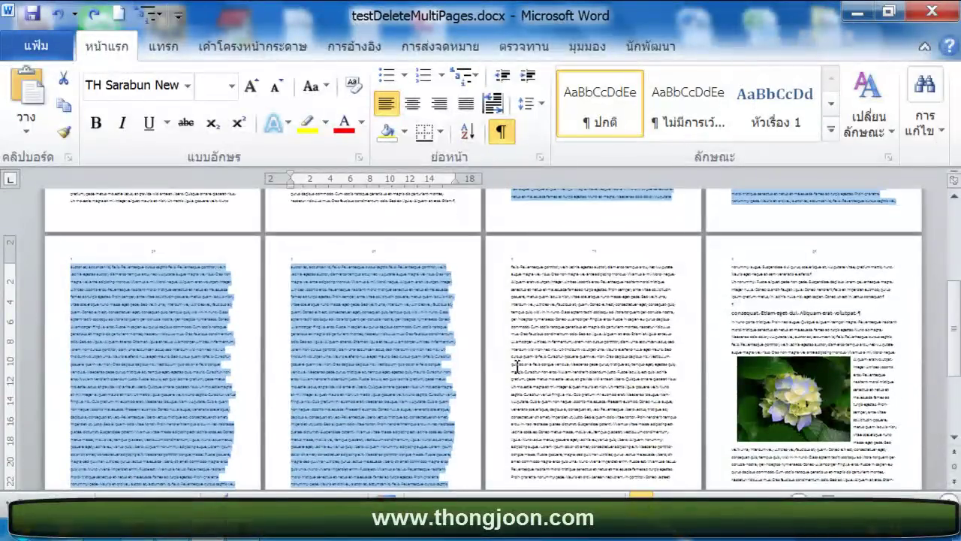
scroll(596, 306, down, 1)
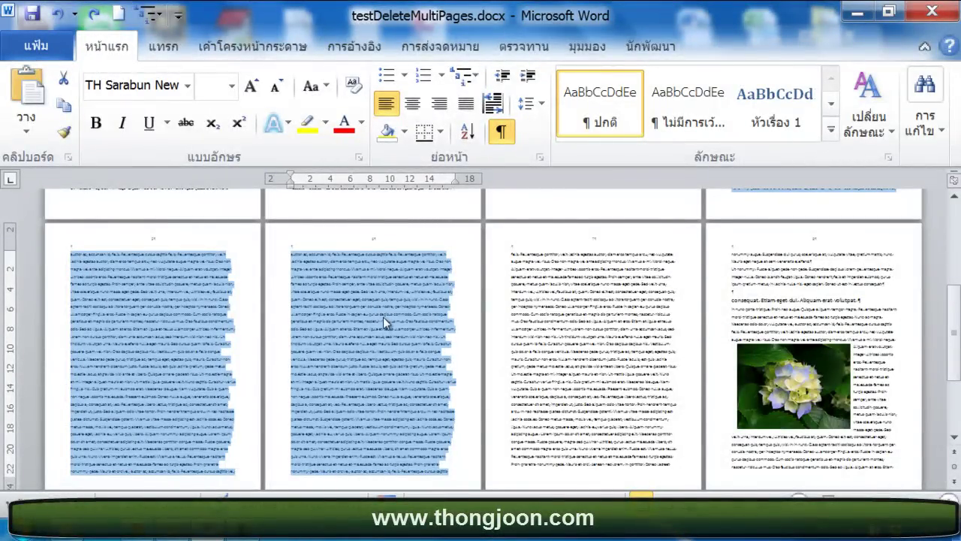
click(152, 127)
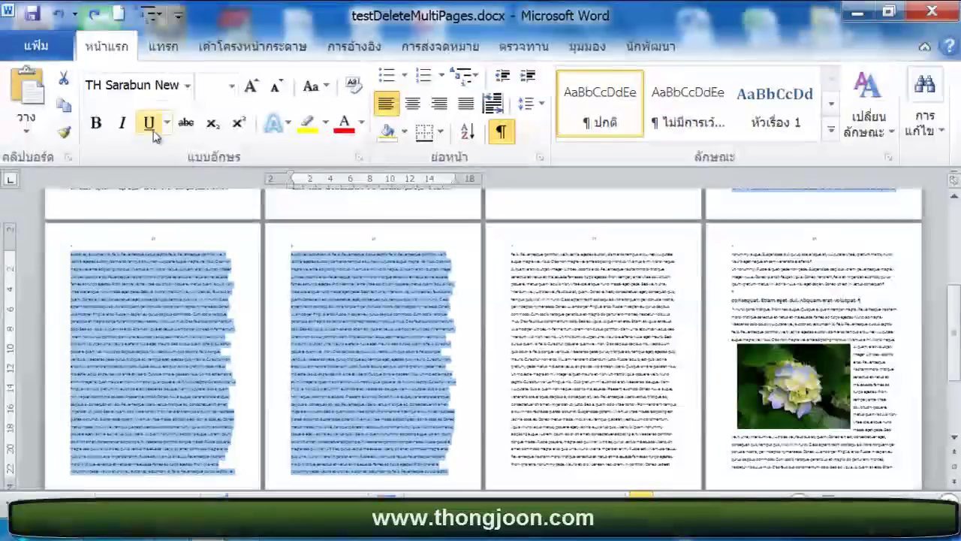
Cut the selected pages 3 through 6 and scroll down to check the remaining pages
click(65, 82)
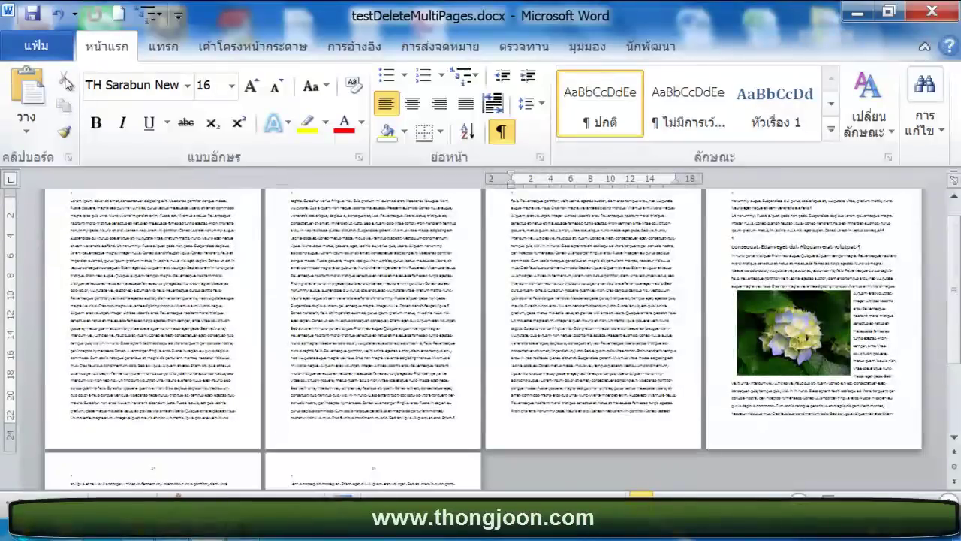
scroll(524, 444, up, 1)
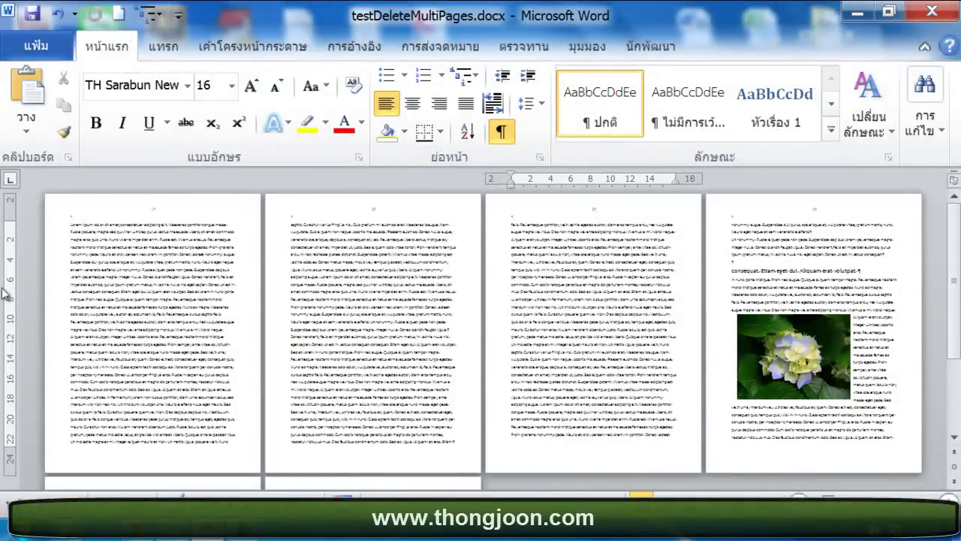
scroll(647, 475, down, 2)
scroll(647, 475, down, 1)
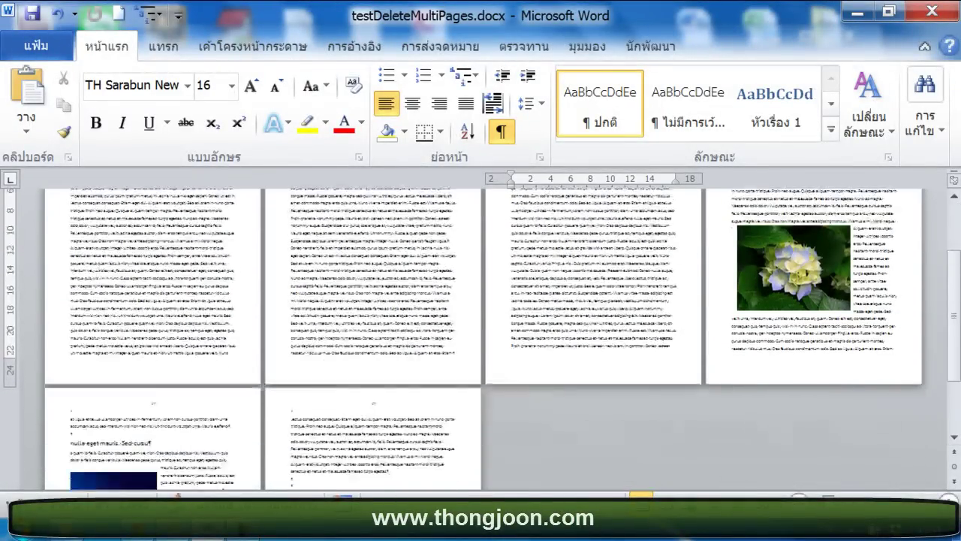
scroll(118, 448, down, 3)
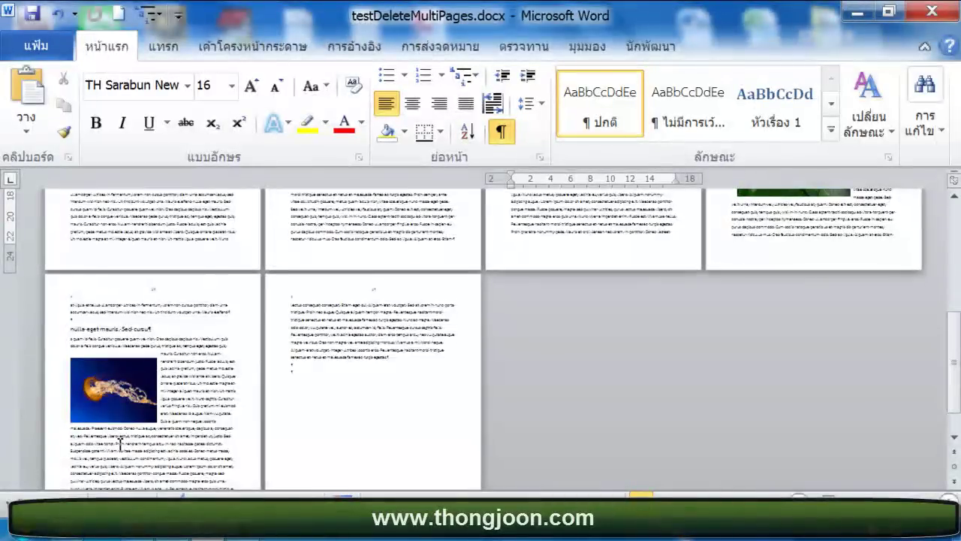